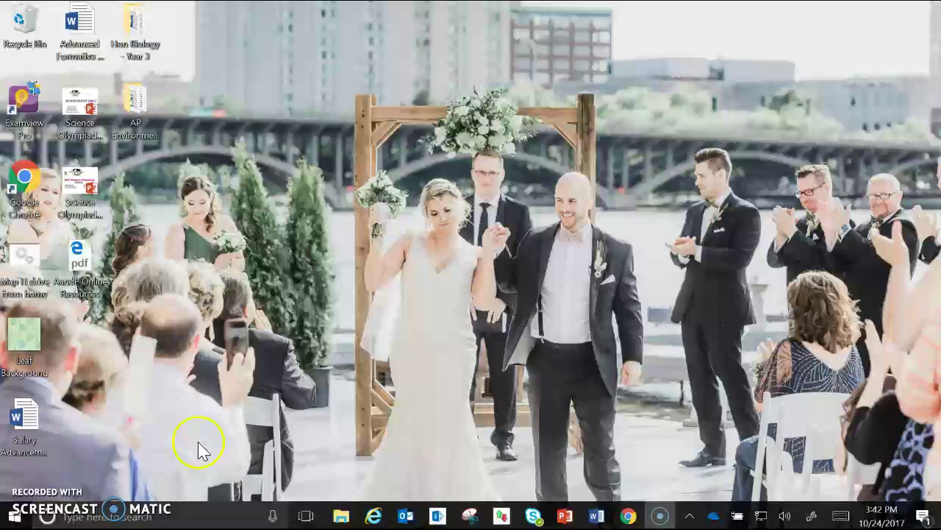
- Search Windows for 'Excel' and launch the Excel 2016 desktop app
click(151, 516)
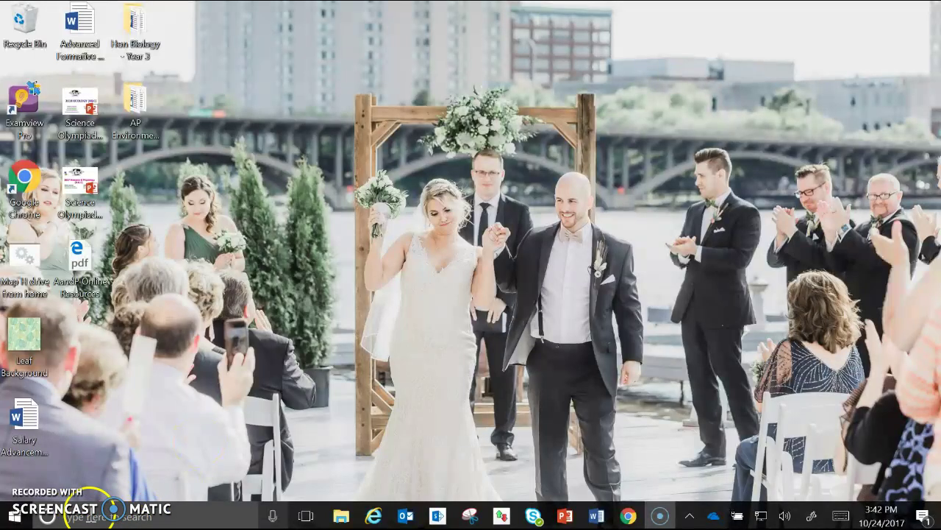
click(76, 517)
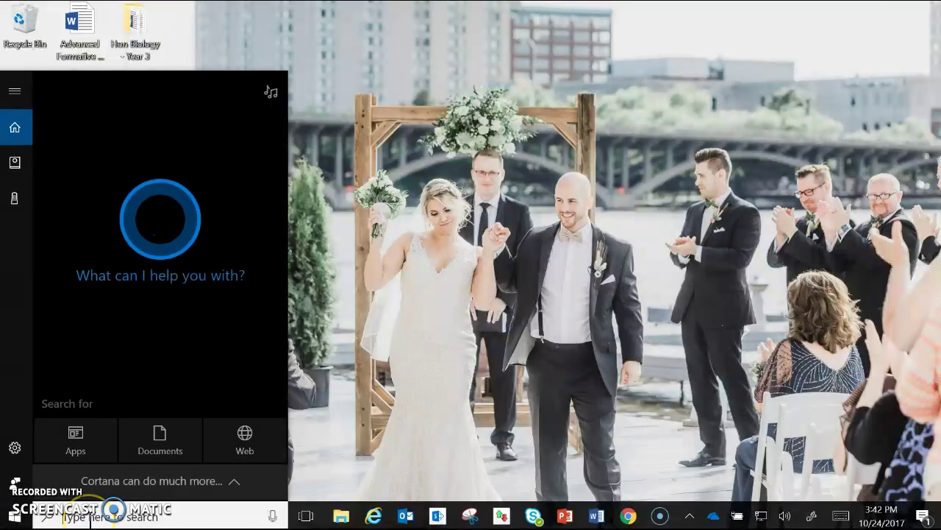
text(Excel)
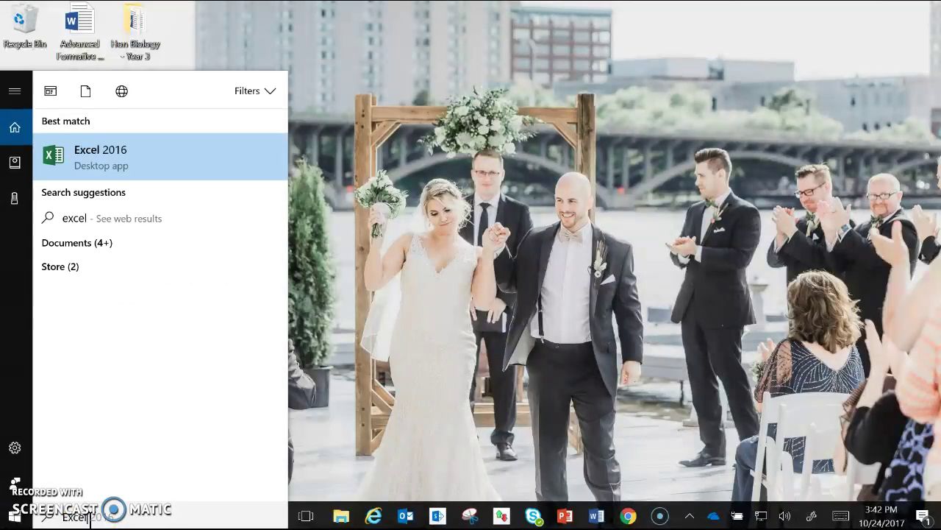
click(127, 171)
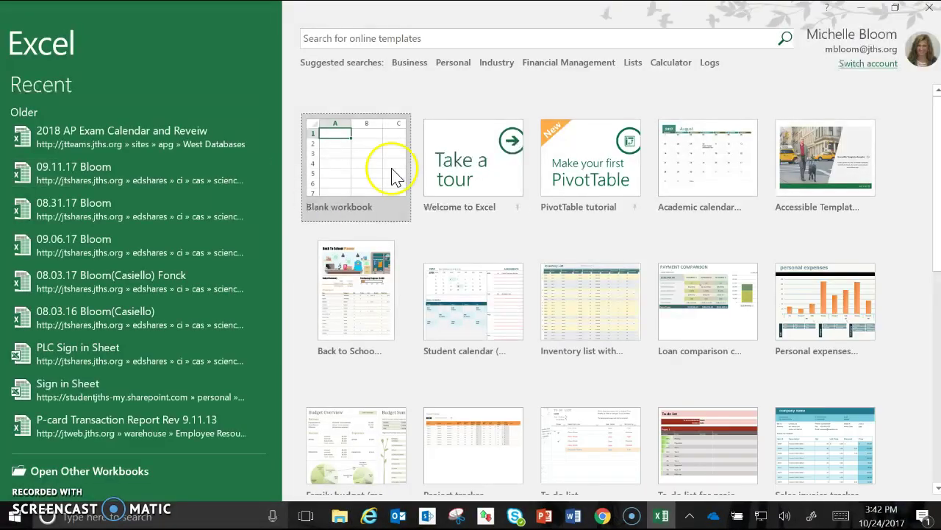
- Create a blank workbook with headings 'Time (minutes)' in A1 and 'Distance (cm)' in B1
click(361, 183)
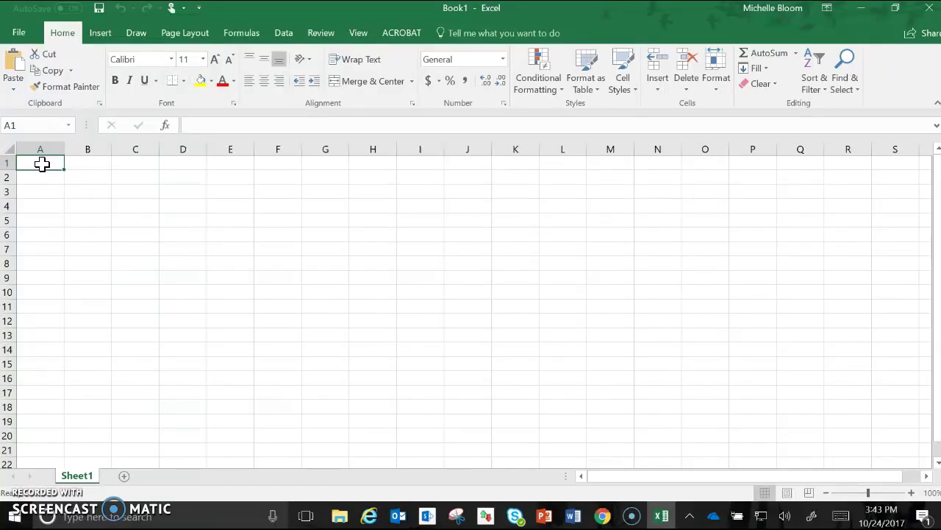
text(Time)
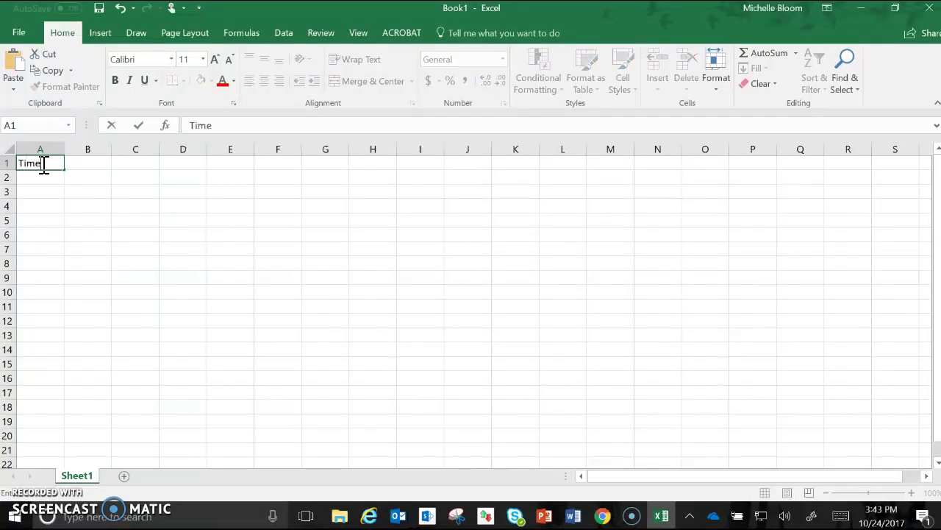
text( (minutes))
click(102, 163)
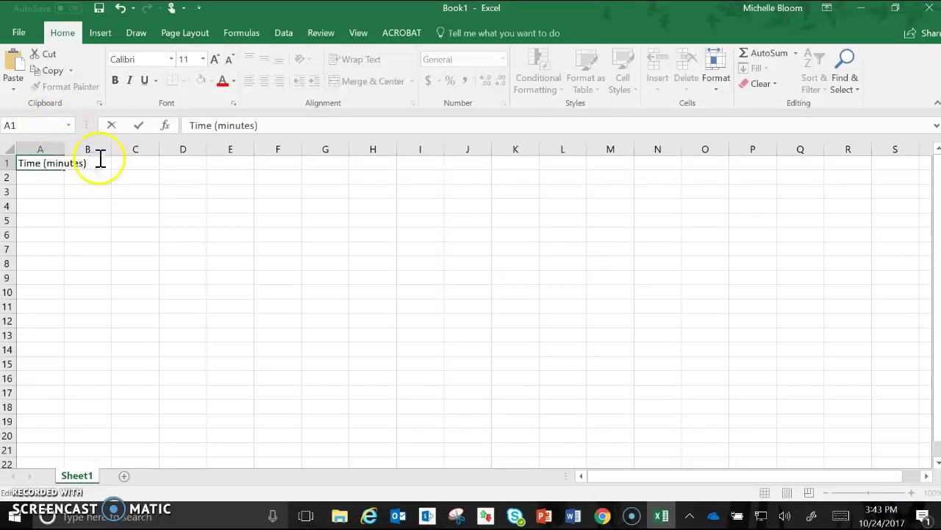
click(34, 181)
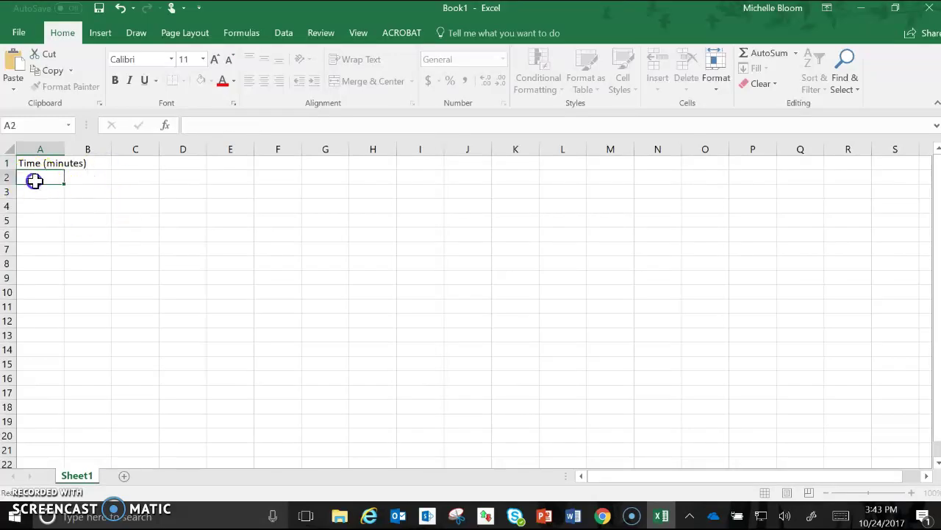
click(99, 166)
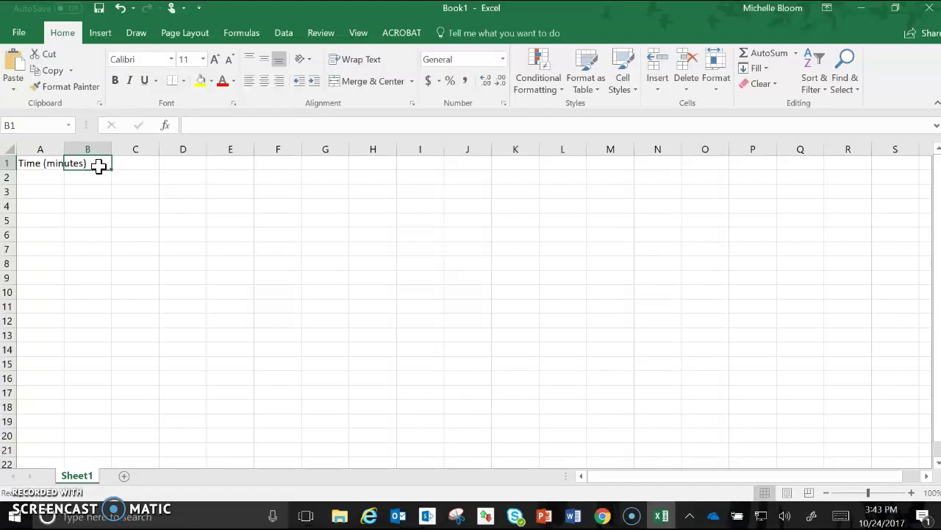
text(Distanc)
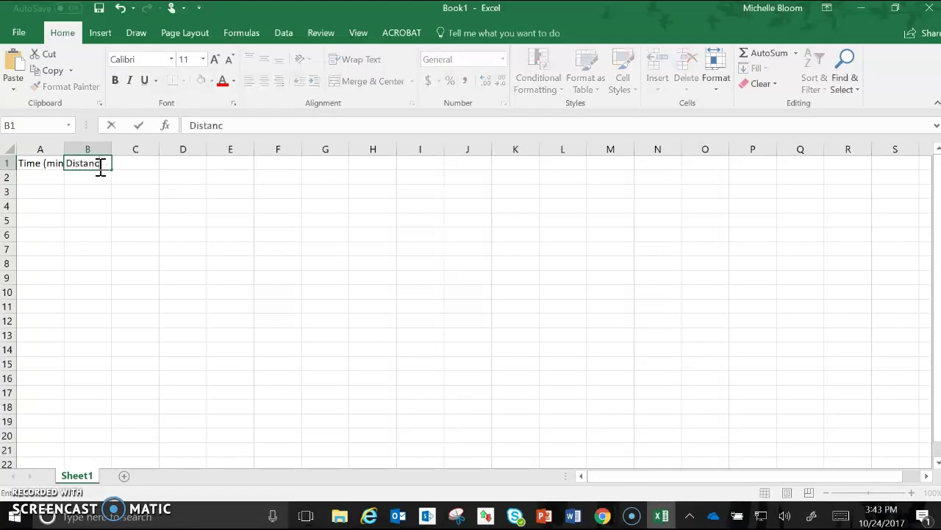
text(e (cm))
click(41, 177)
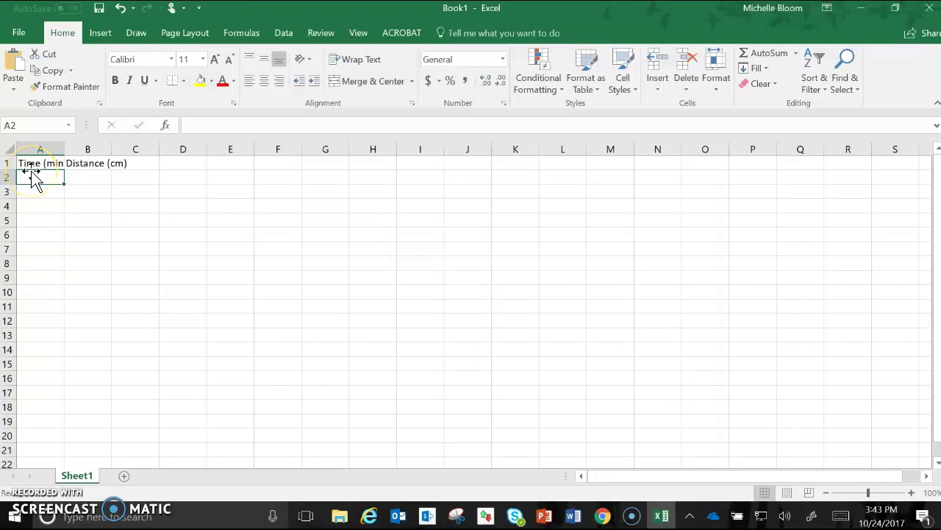
- Enter the times 0, 1, 2, 3, 4, 5 in cells A2:A7
double_click(33, 178)
text(0)
key(Return)
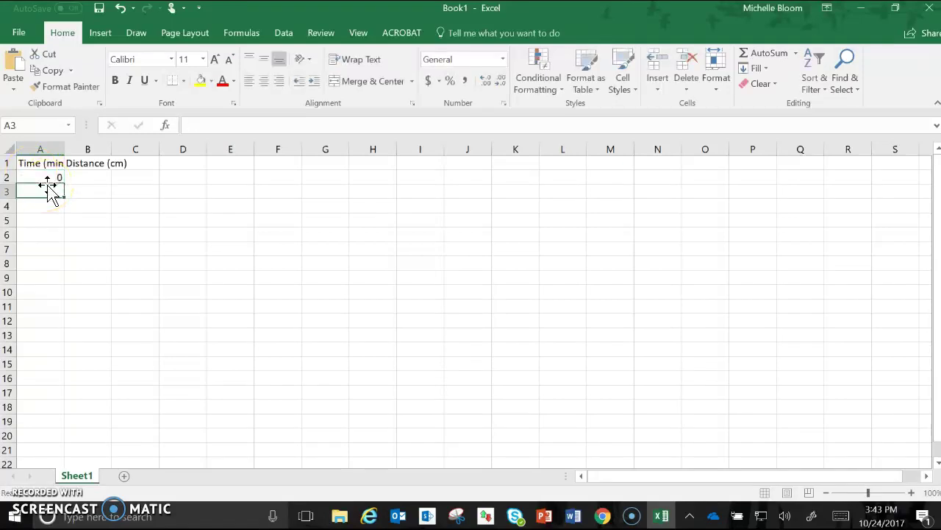
text(1)
key(Return)
text(2)
key(Return)
text(3)
key(Return)
text(4)
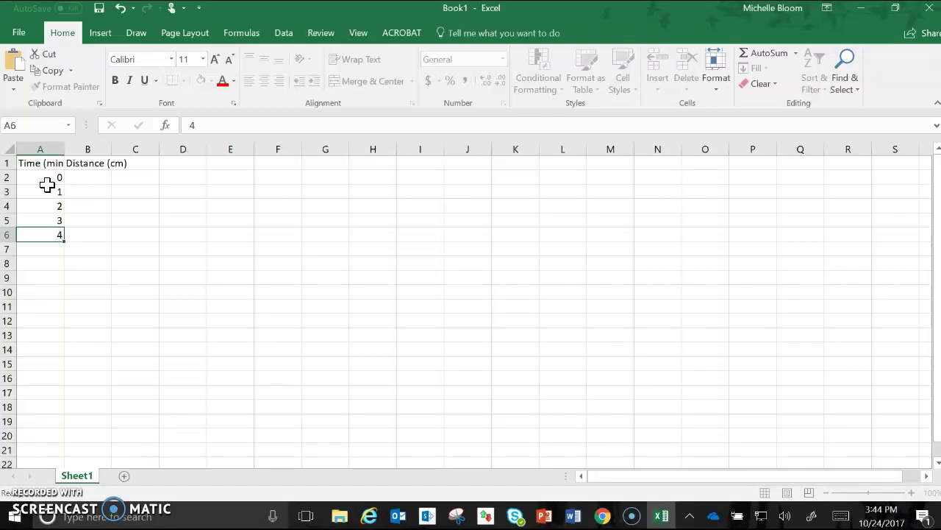
key(Return)
text(5)
key(Up)
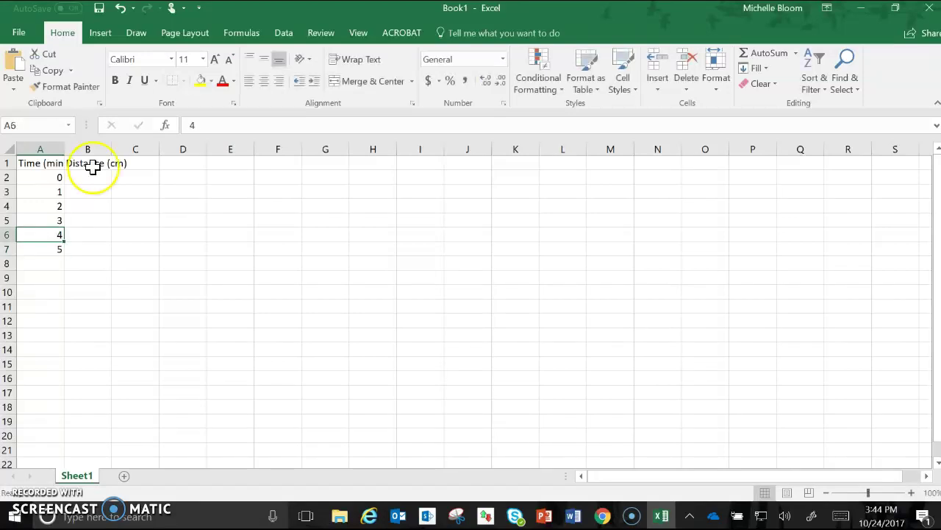
- Enter the distances 0, 5, 10, 15, 20, 25 in cells B2:B7
click(97, 177)
text(0)
key(Return)
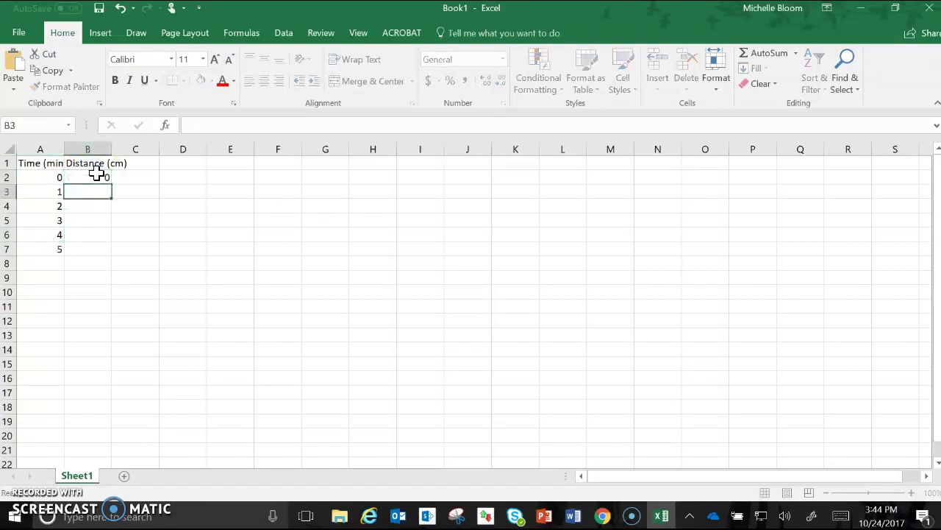
text(5)
key(Return)
text(10)
key(Return)
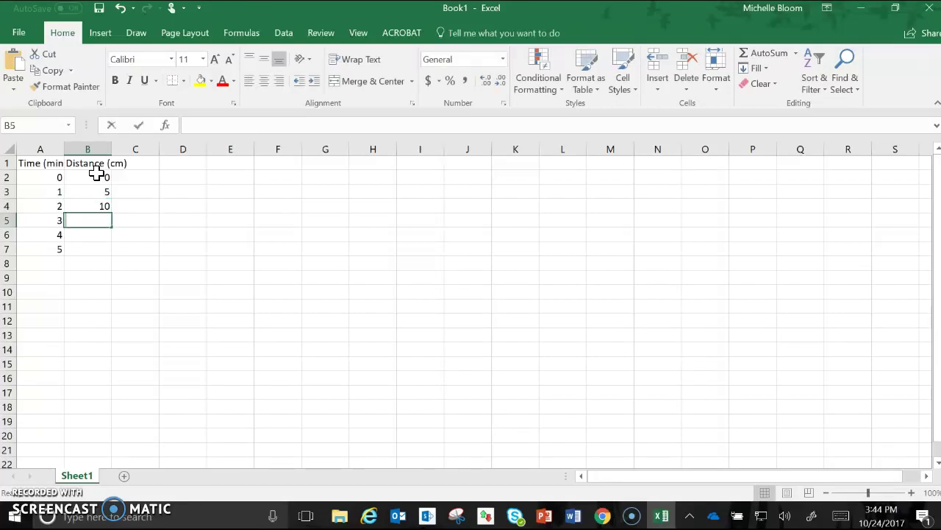
text(15)
key(Return)
text(20)
key(Return)
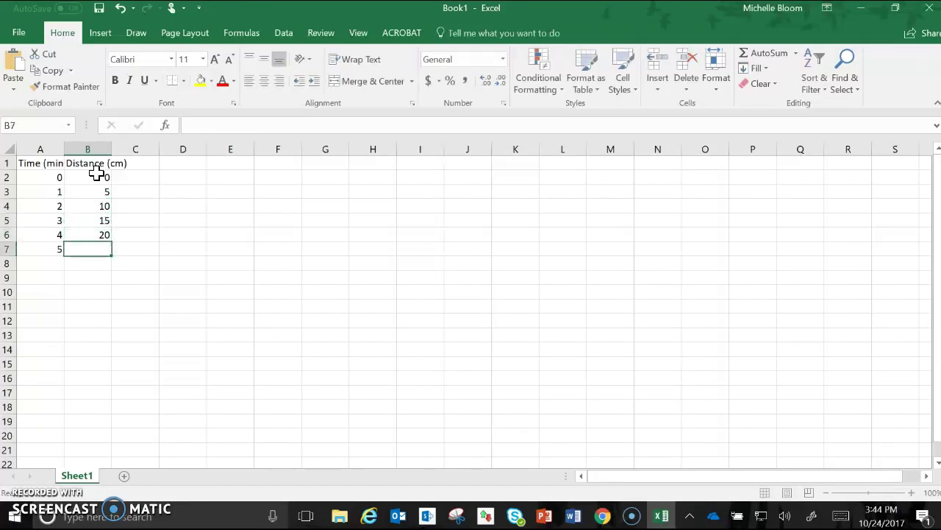
text(25)
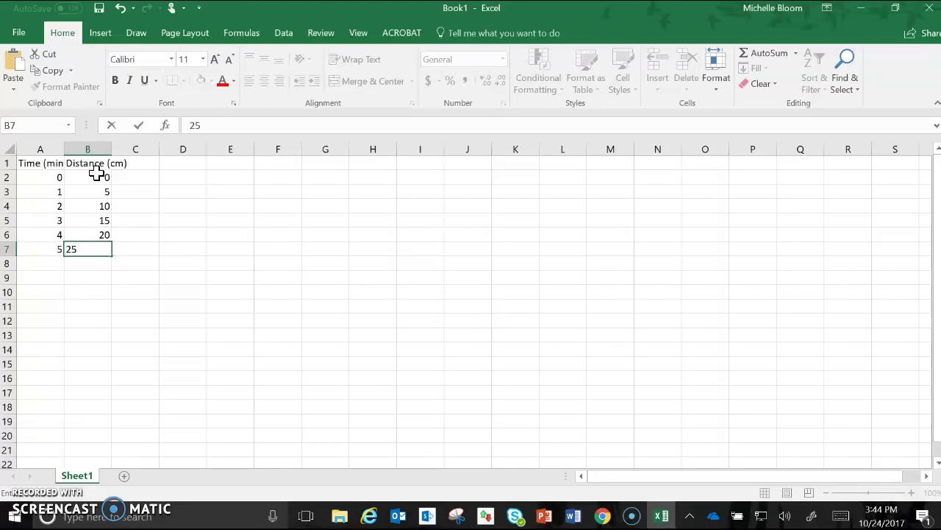
click(139, 311)
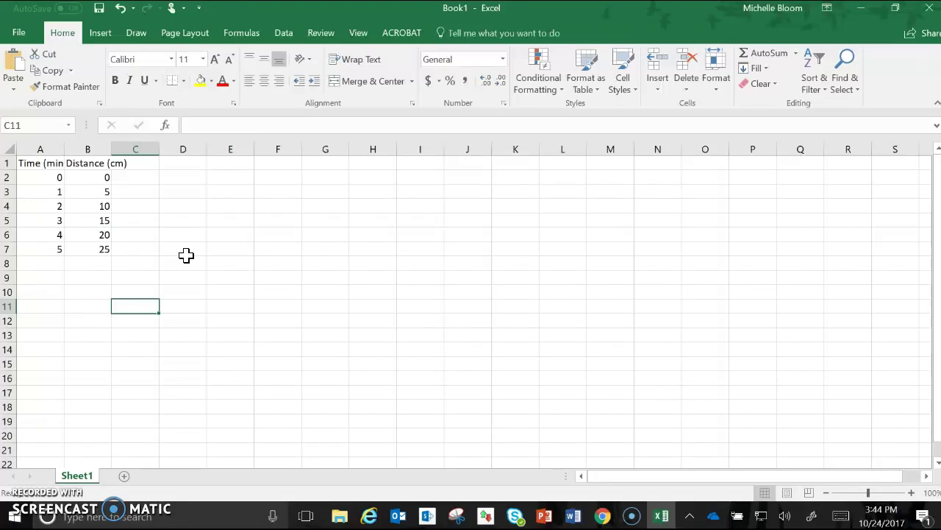
- Select the range A1:B7, including both headings and all six data rows
click(53, 167)
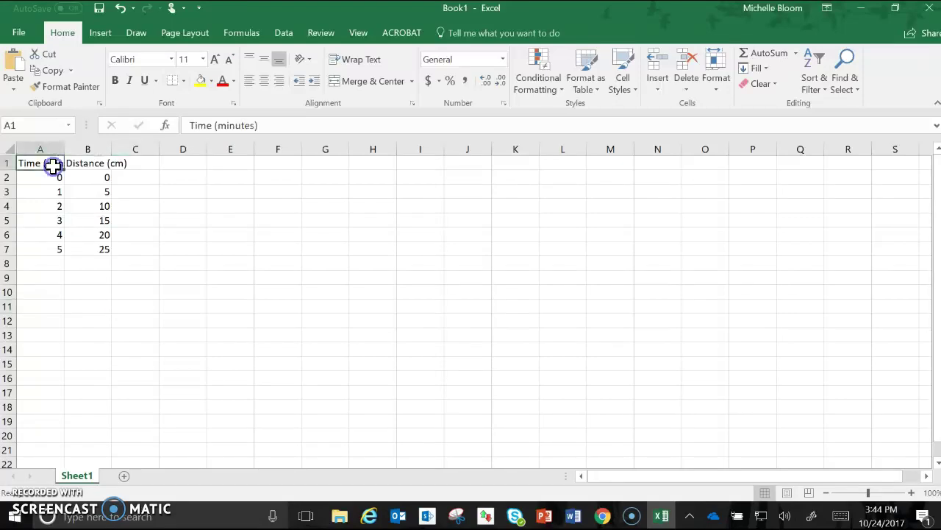
drag(34, 163, 92, 248)
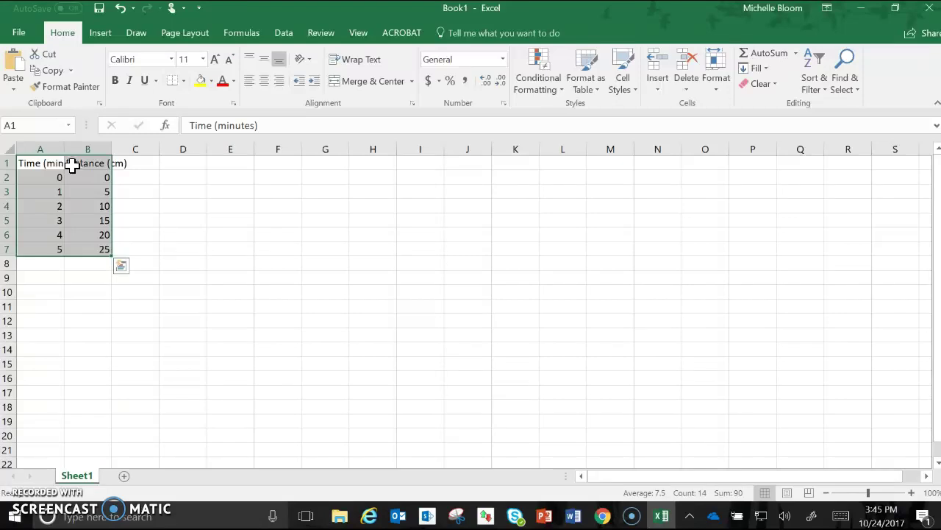
click(100, 158)
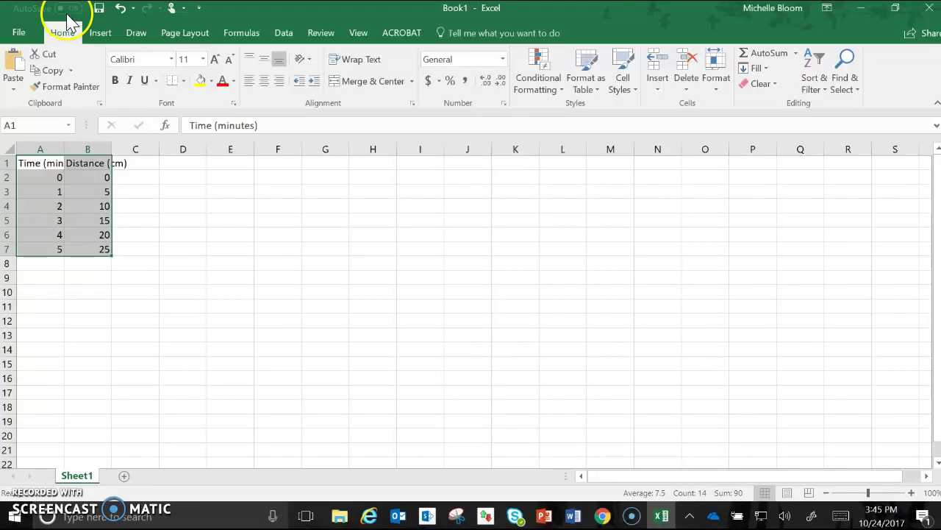
- Insert a Scatter with Straight Lines and Markers chart from the Insert tab
click(101, 33)
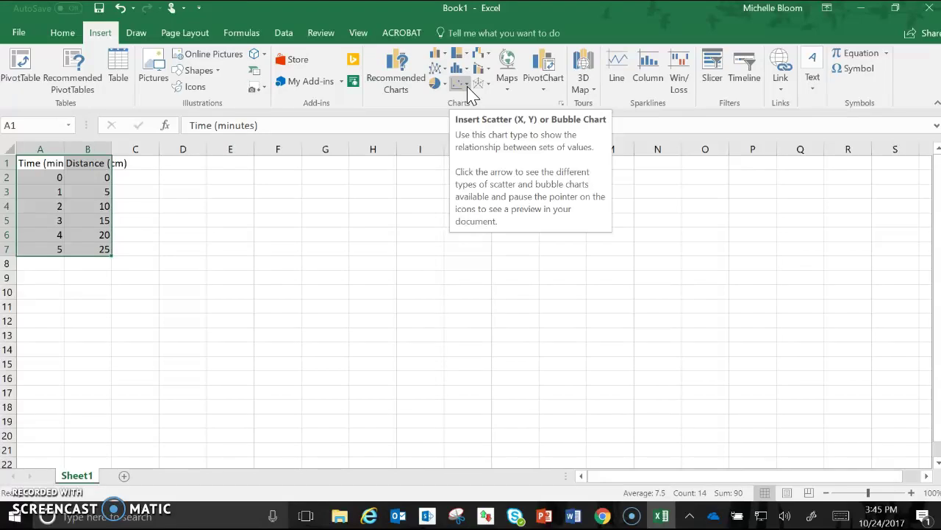
click(468, 90)
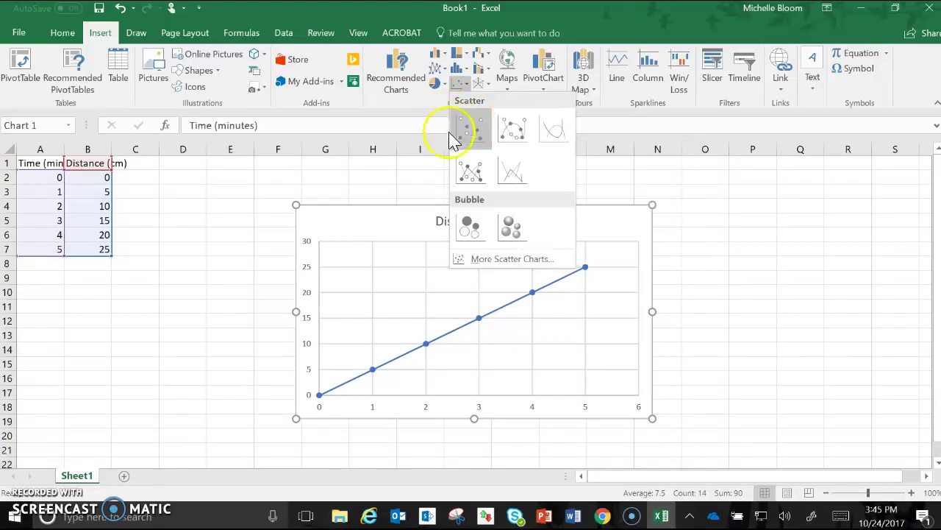
click(473, 175)
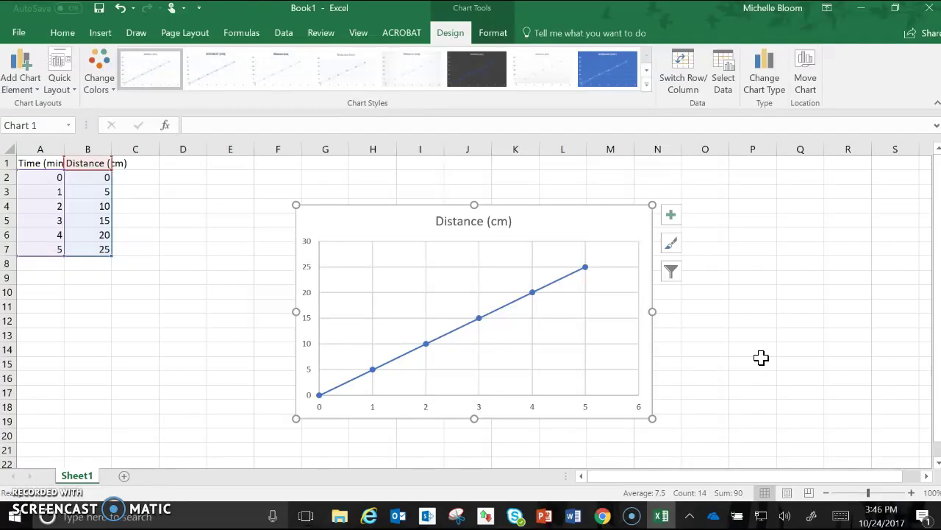
- Turn on Axis Titles in the chart's Chart Elements list
click(672, 220)
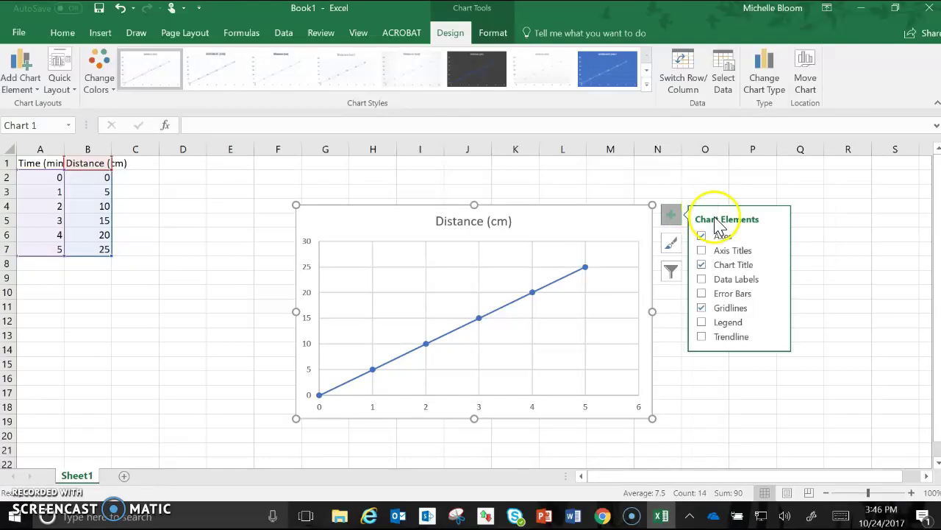
click(702, 252)
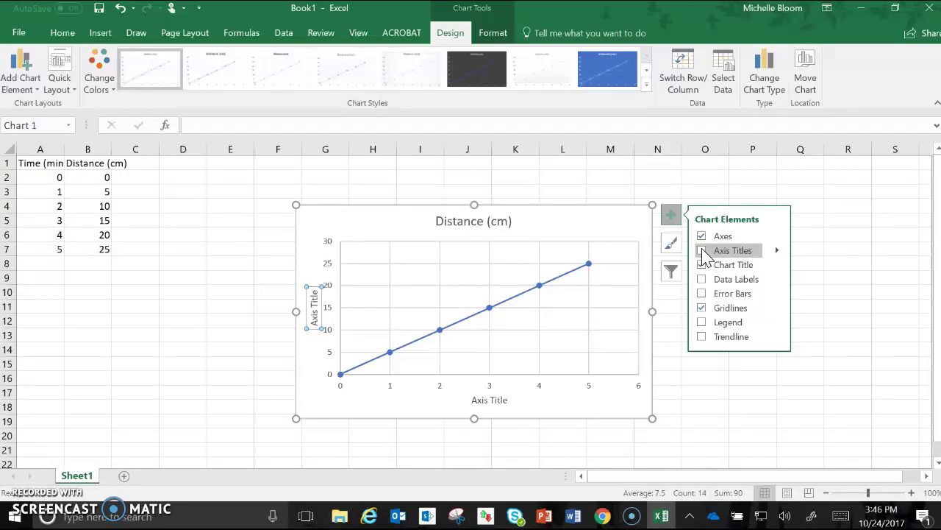
click(702, 251)
click(704, 255)
click(709, 282)
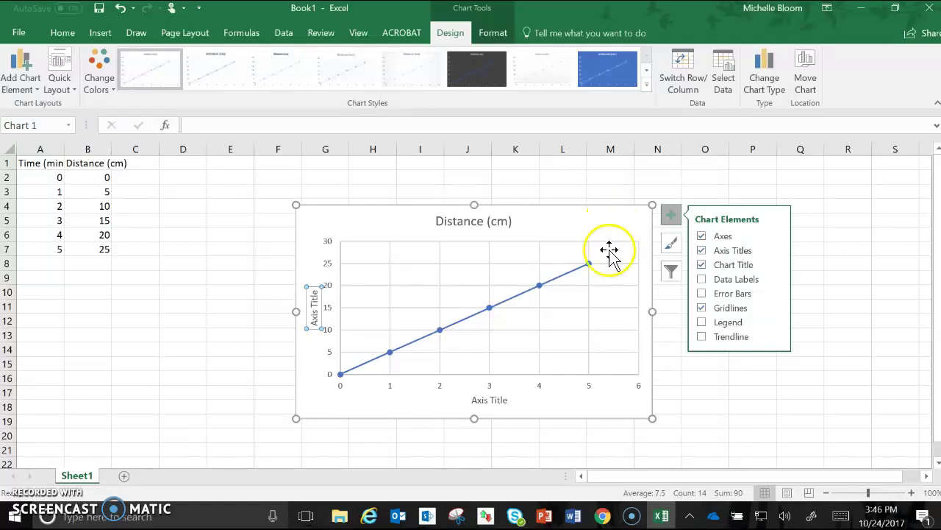
- Replace the horizontal axis placeholder title with 'Time (Minutes)'
click(504, 399)
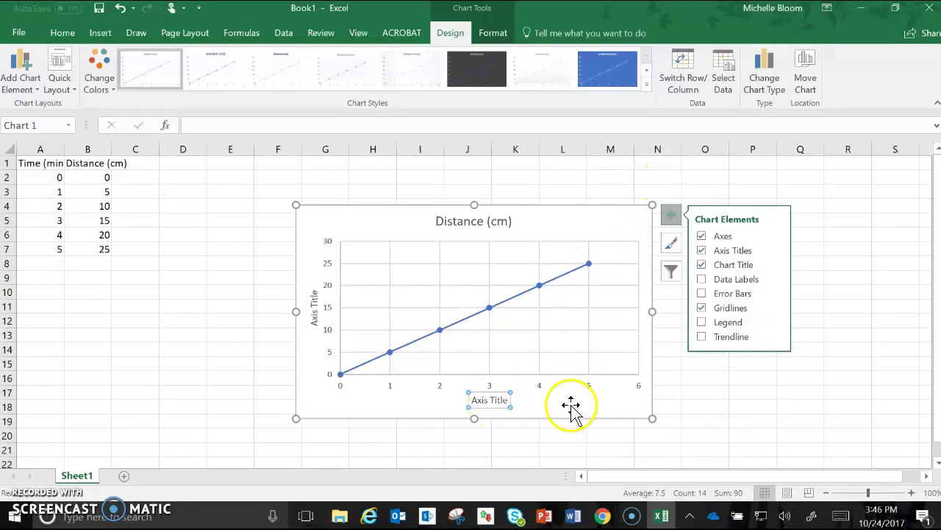
click(671, 214)
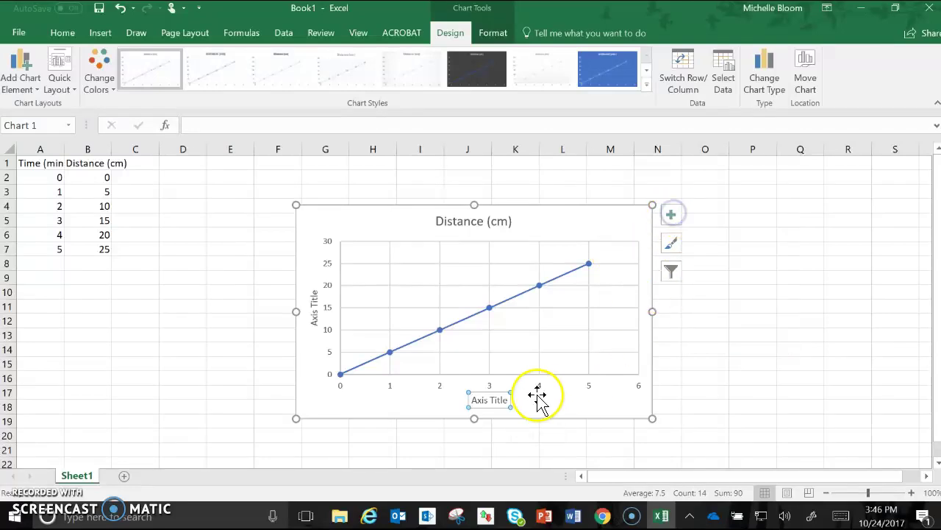
click(504, 399)
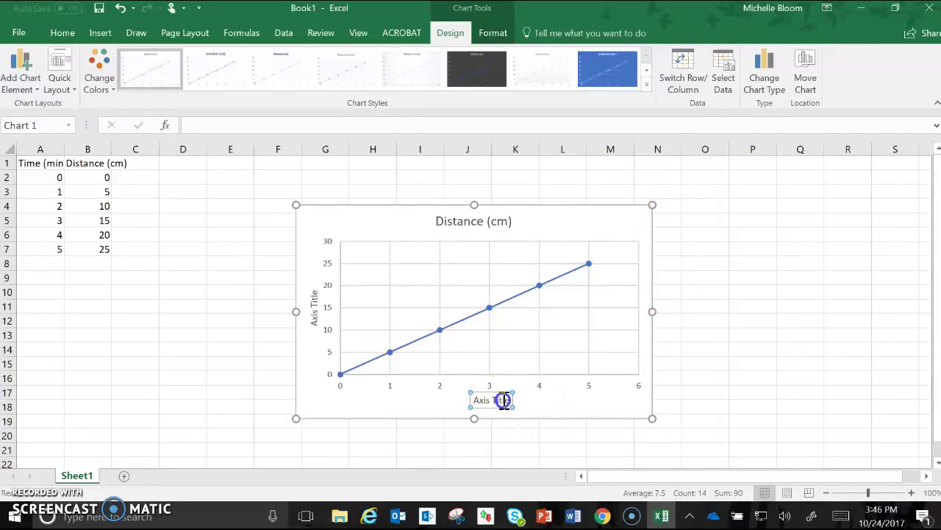
click(504, 399)
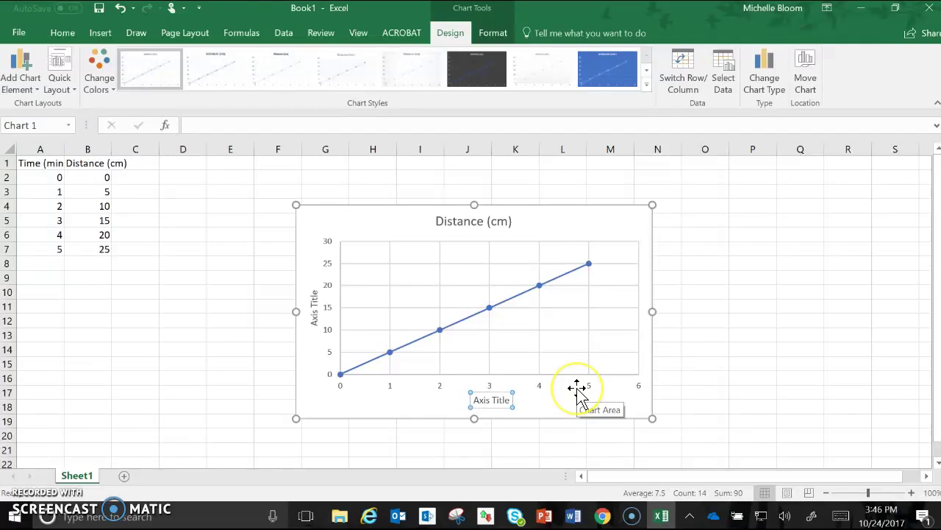
key(BackSpace)
key(BackSpace)
key(BackSpace)
key(BackSpace)
key(BackSpace)
key(BackSpace)
key(BackSpace)
key(BackSpace)
key(BackSpace)
key(BackSpace)
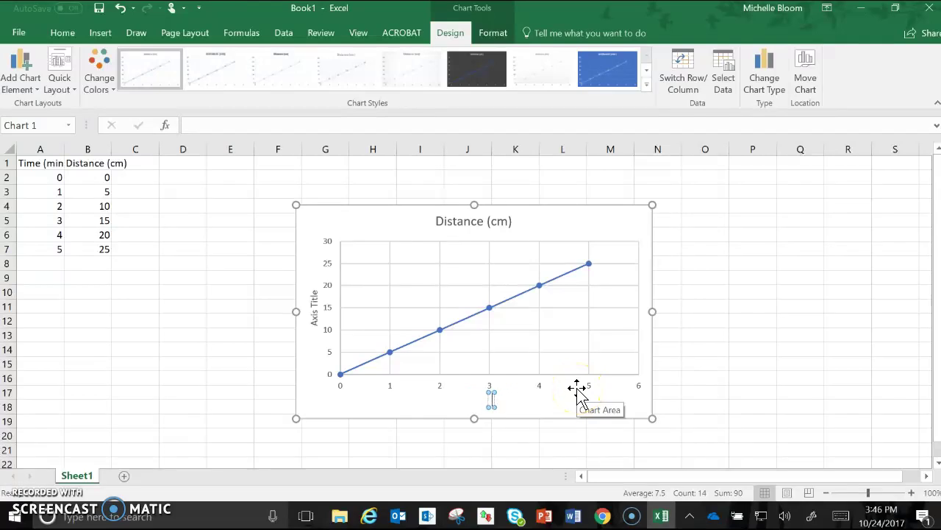
text(Time (Minutes))
- Replace the vertical axis placeholder title with 'Distance (cm)'
click(312, 294)
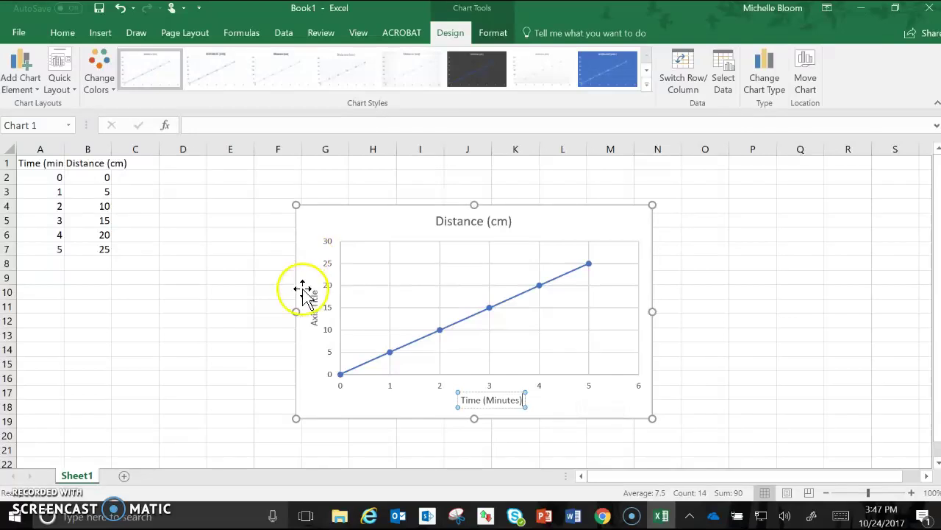
click(313, 292)
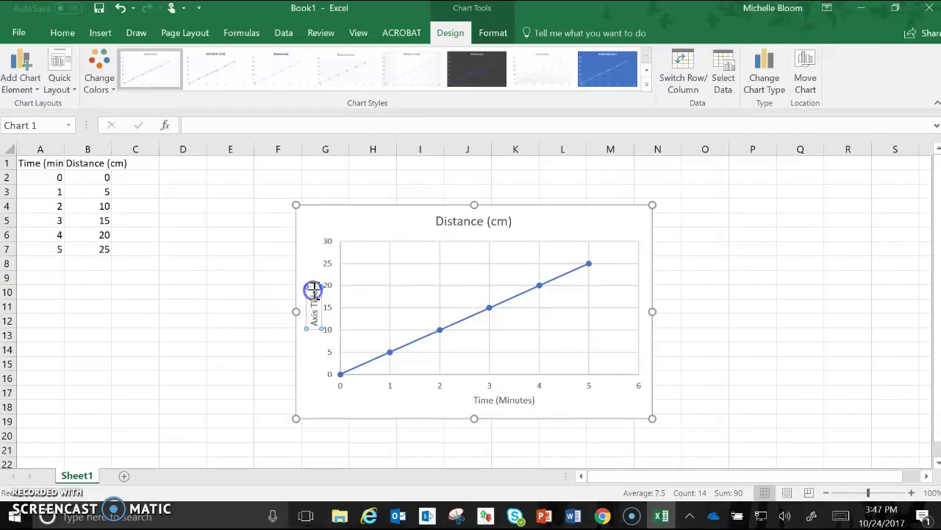
key(BackSpace)
key(BackSpace)
key(BackSpace)
key(BackSpace)
key(BackSpace)
key(BackSpace)
key(BackSpace)
key(BackSpace)
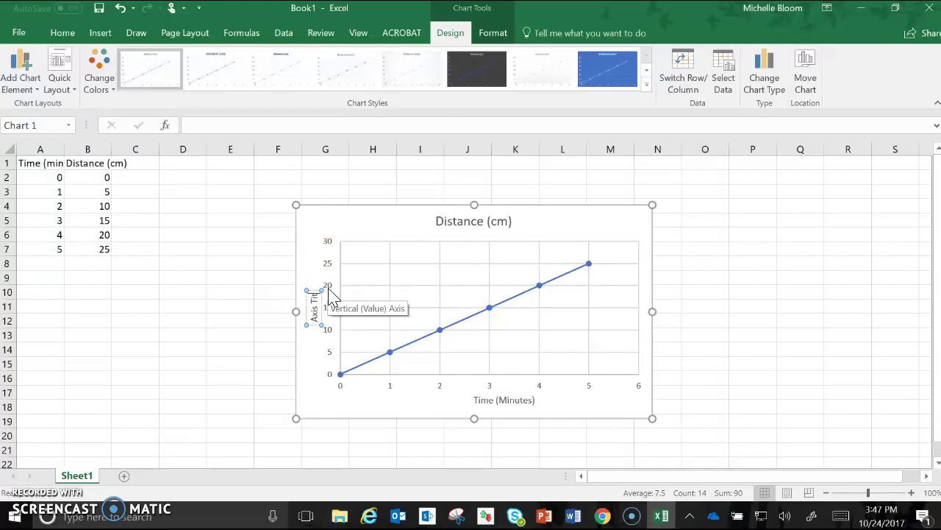
key(BackSpace)
key(BackSpace)
text(Distance (cm))
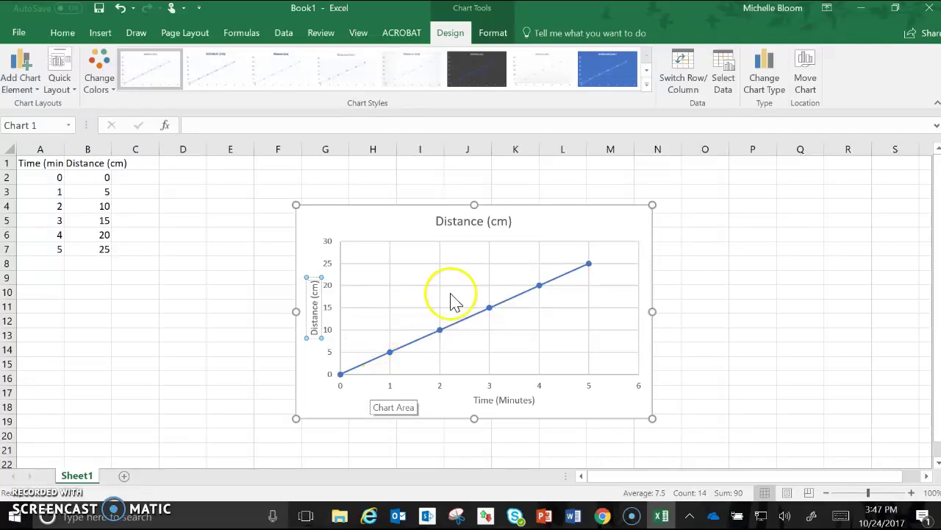
- Change the chart title from 'Distance (cm)' to 'The Effect of Time on Distance'
click(457, 219)
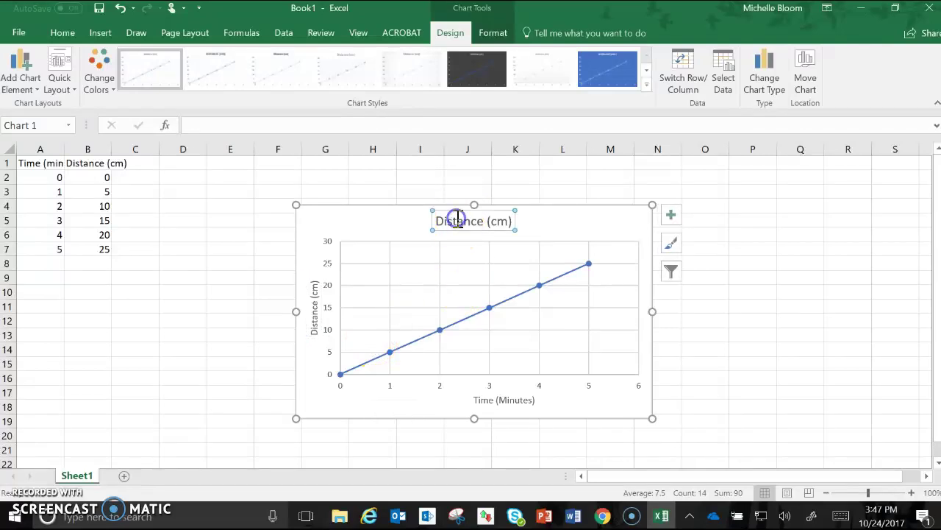
click(511, 223)
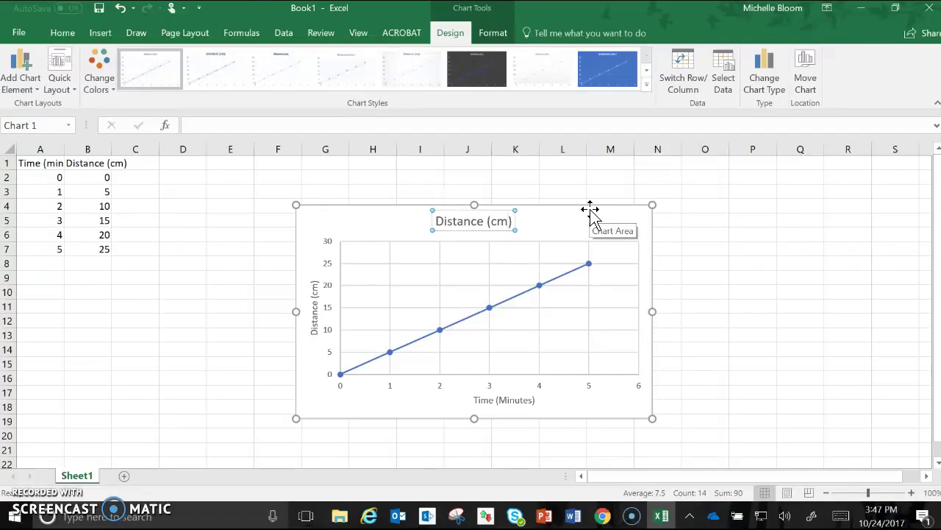
key(End)
key(BackSpace)
key(BackSpace)
key(BackSpace)
key(BackSpace)
key(BackSpace)
key(BackSpace)
key(BackSpace)
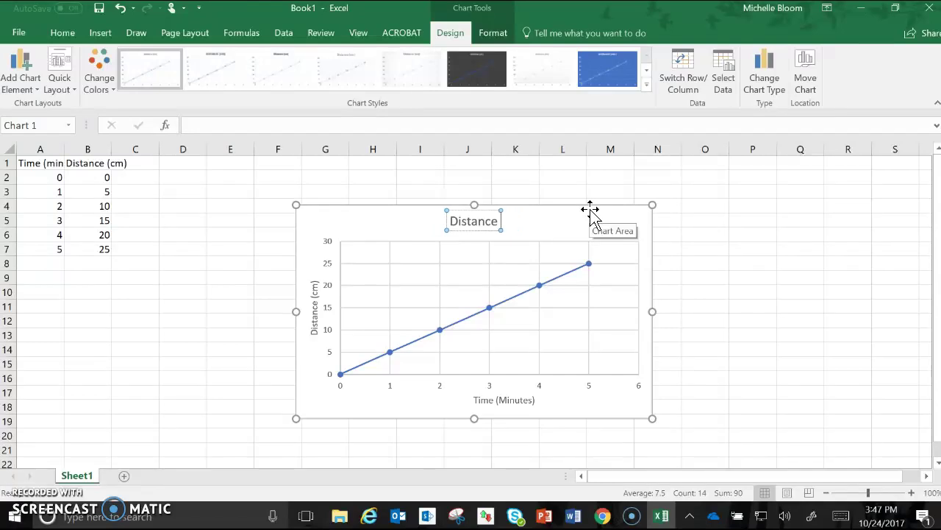
key(BackSpace)
key(BackSpace)
key(BackSpace)
key(BackSpace)
key(BackSpace)
key(BackSpace)
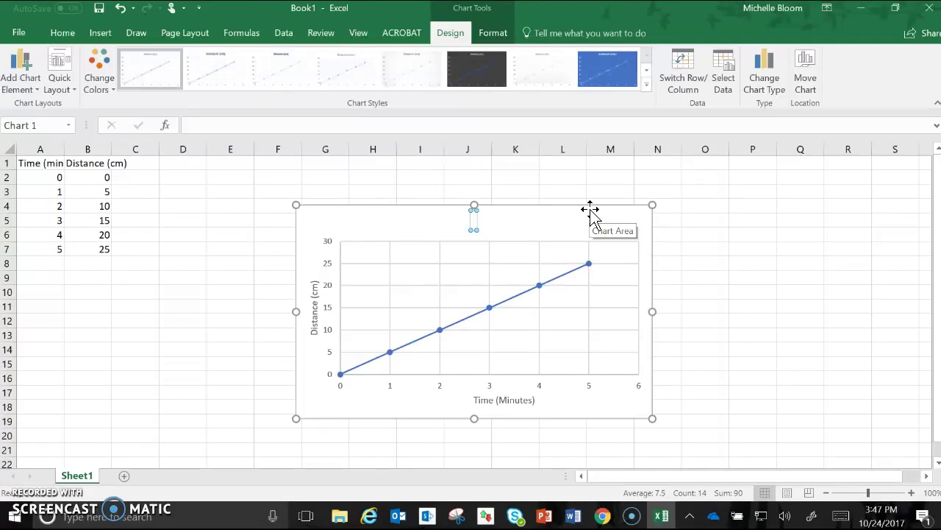
text(Effec)
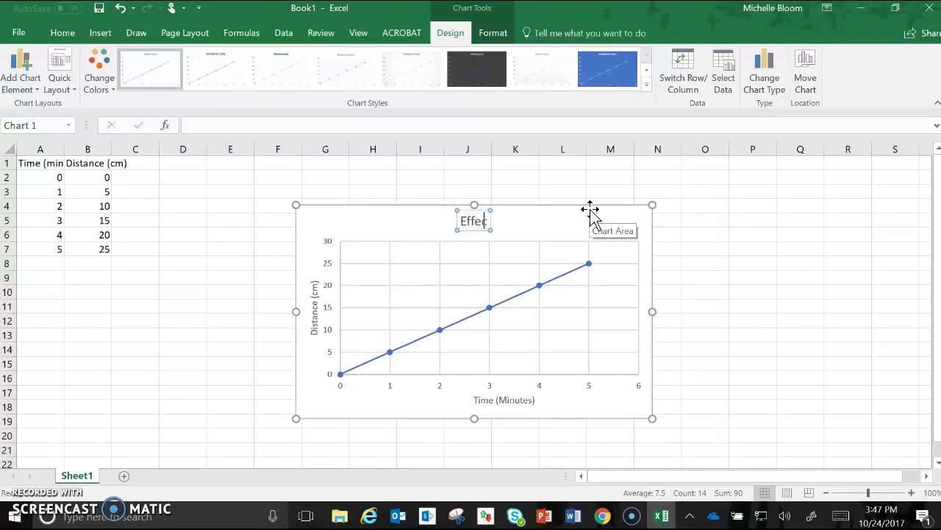
key(BackSpace)
key(BackSpace)
key(BackSpace)
key(BackSpace)
key(BackSpace)
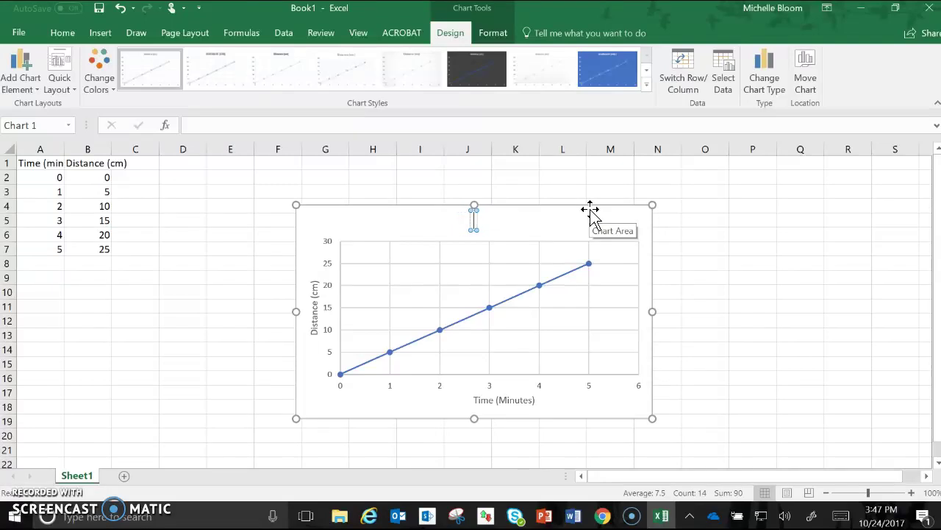
text(The Effect of)
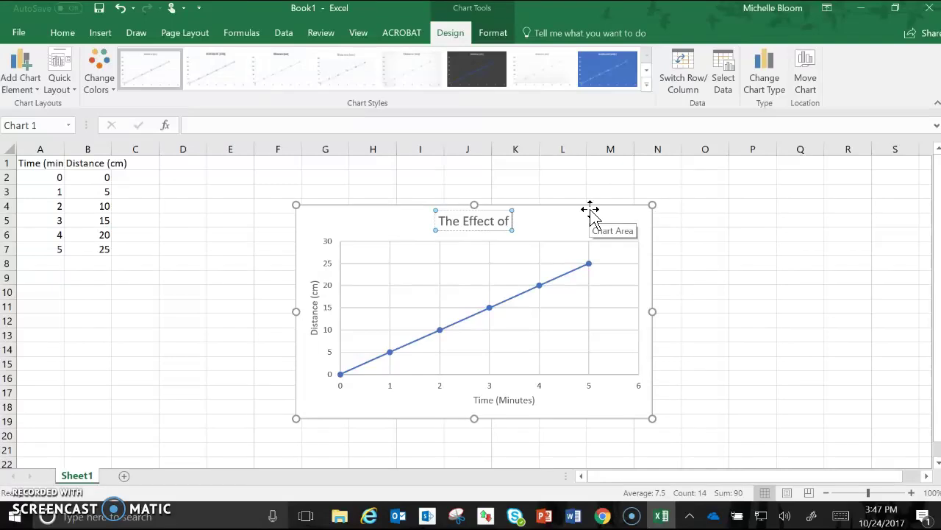
text( Time on D)
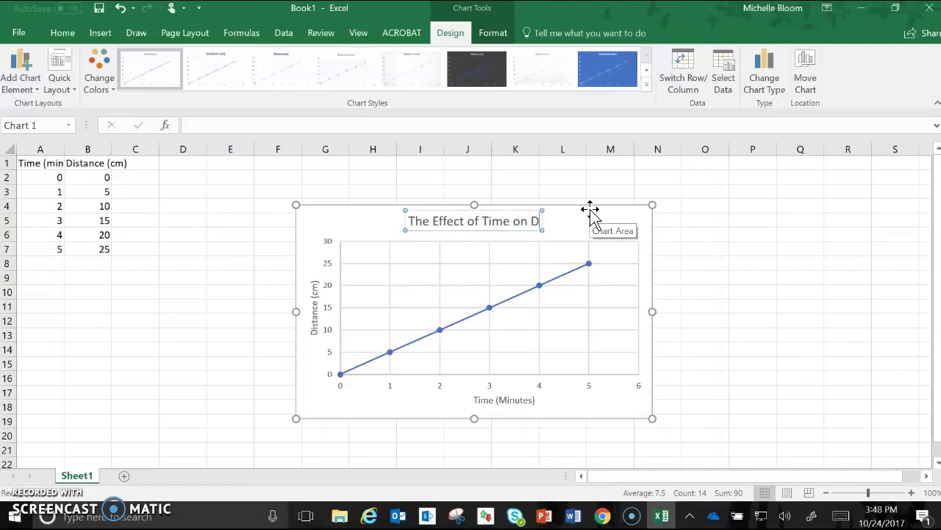
text(istance)
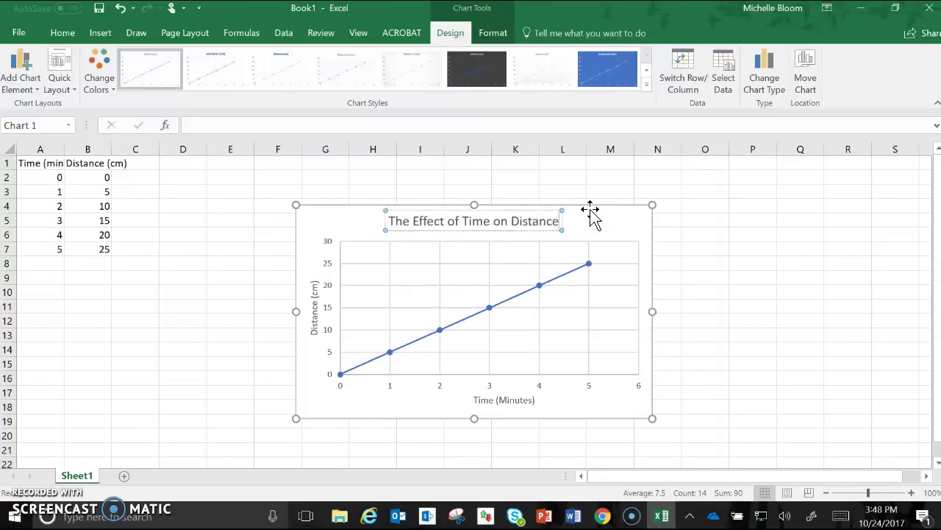
click(782, 269)
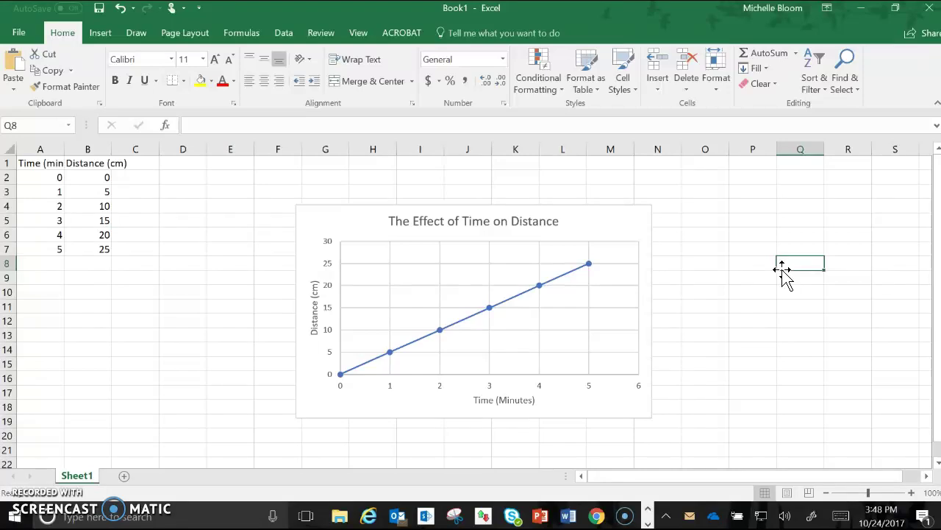
click(345, 214)
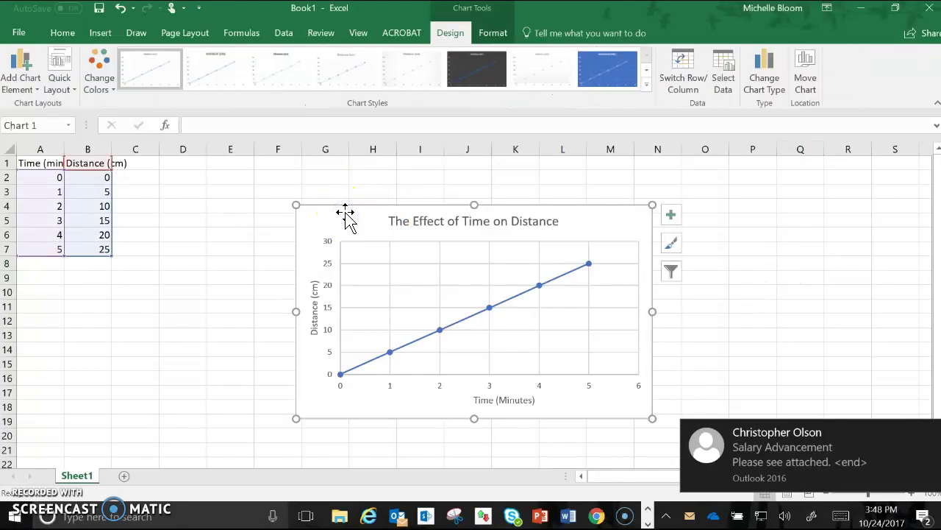
right_click(345, 214)
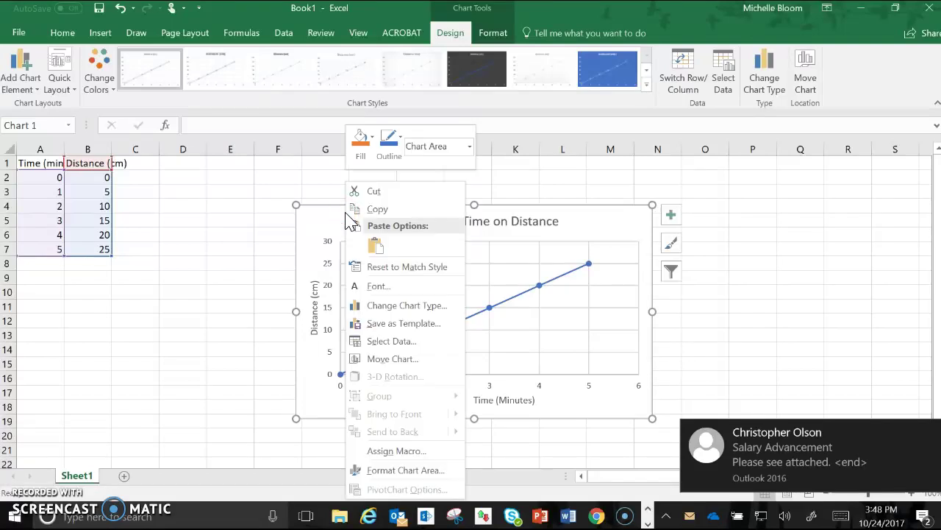
click(375, 210)
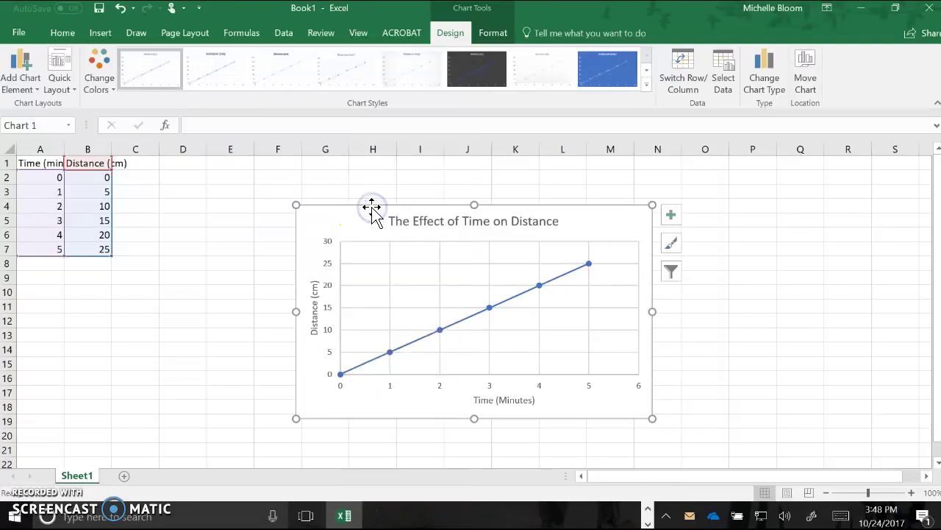